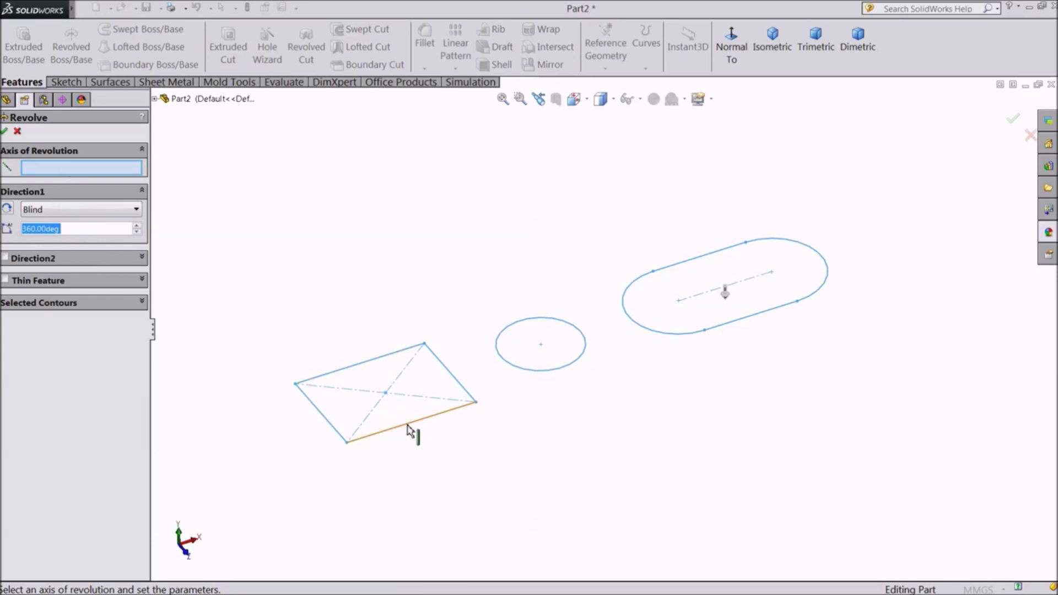
Revolve the rectangle, circle and slot profiles 360 degrees about the rectangle's front long edge
click(408, 430)
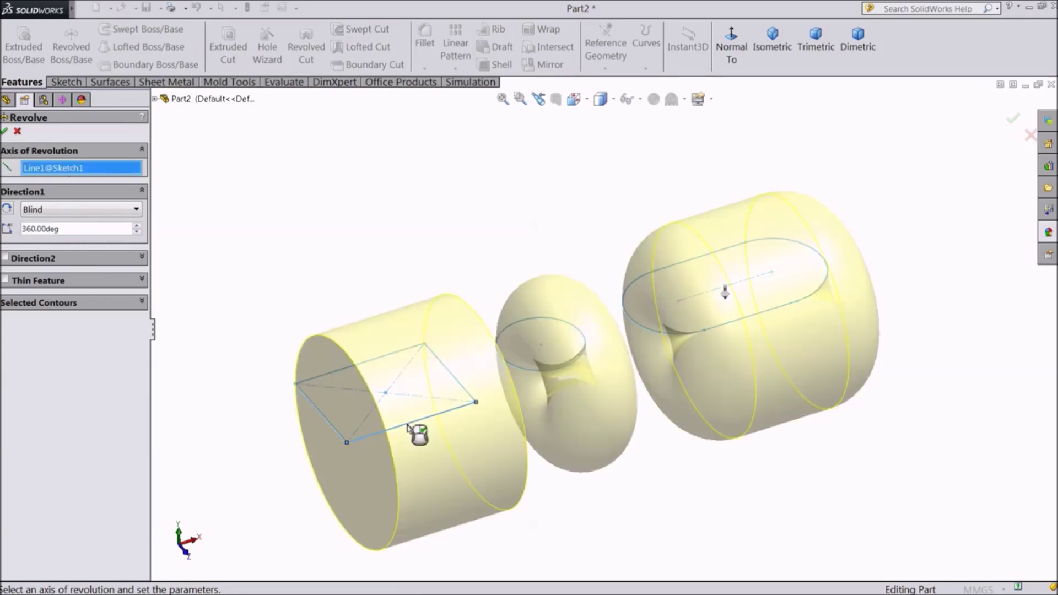
scroll(408, 428, up, 2)
scroll(628, 408, down, 1)
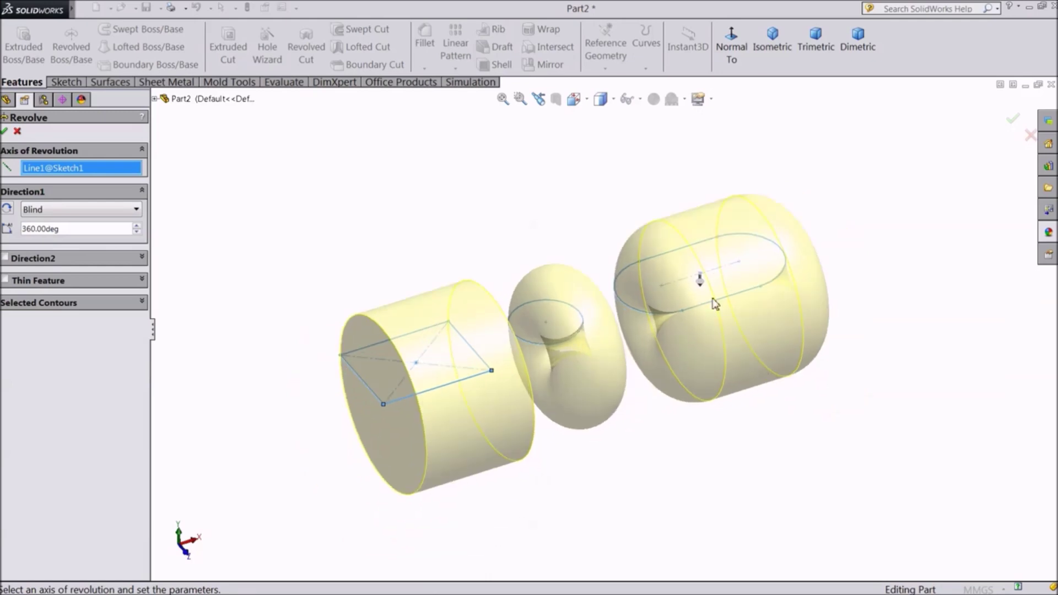
middle_drag(628, 498, 643, 471)
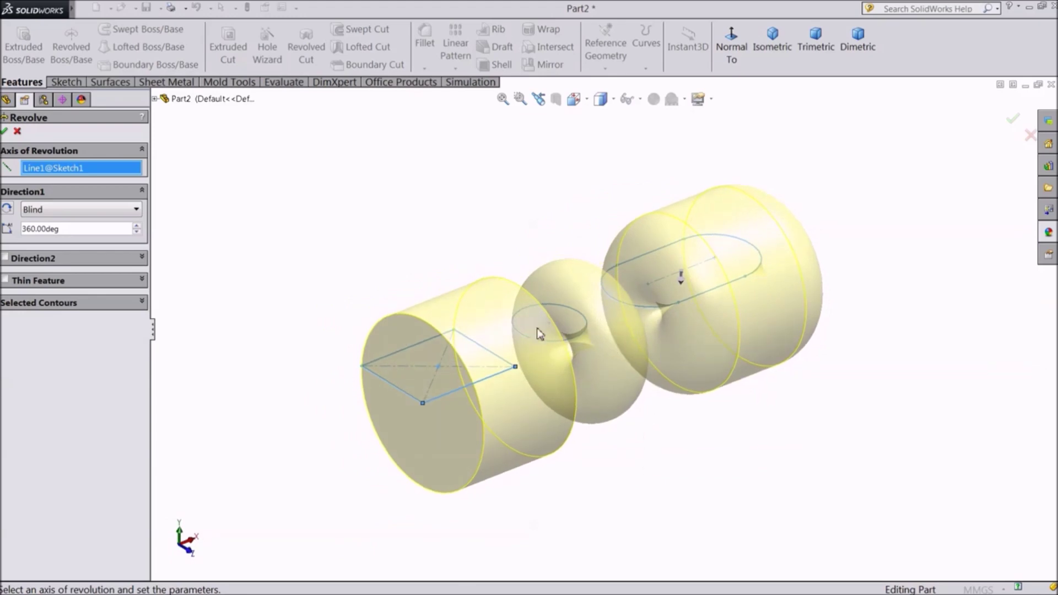
click(1012, 120)
middle_drag(894, 296, 810, 283)
Edit the revolve feature and reduce its Direction 1 angle to 309 degrees
click(12, 275)
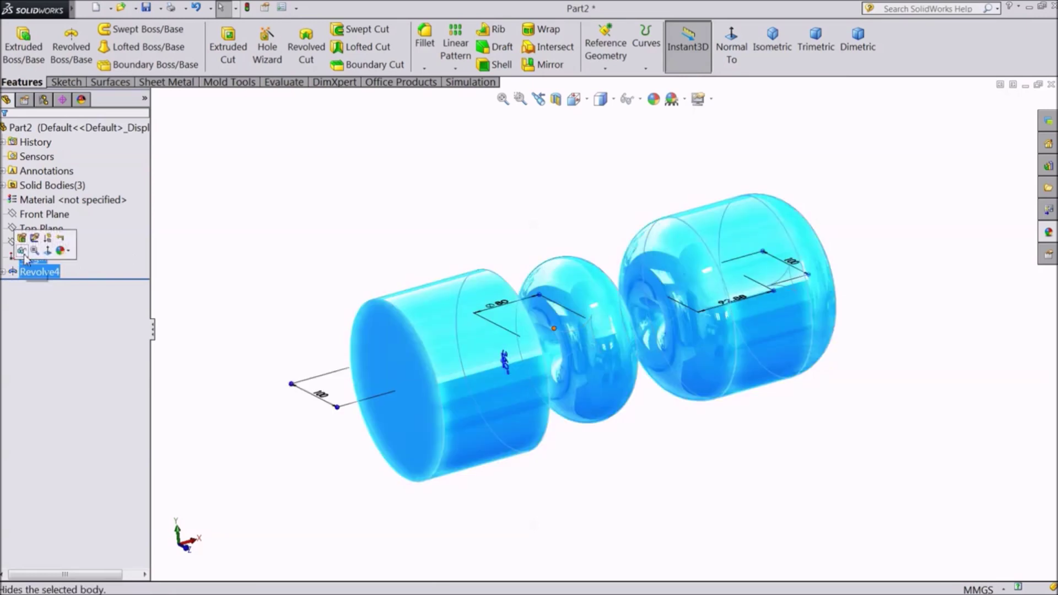
click(25, 238)
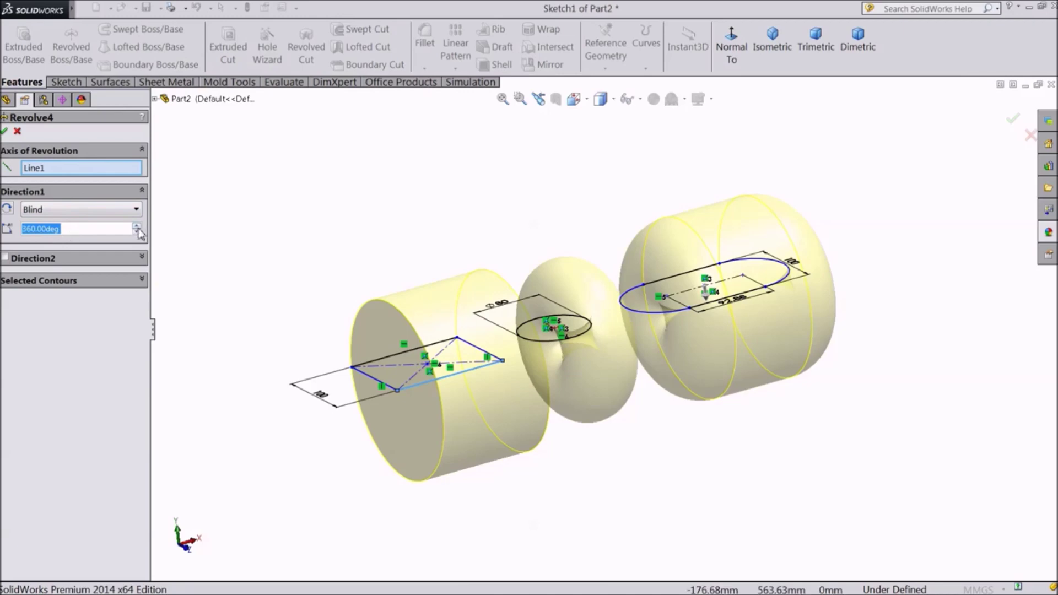
click(138, 230)
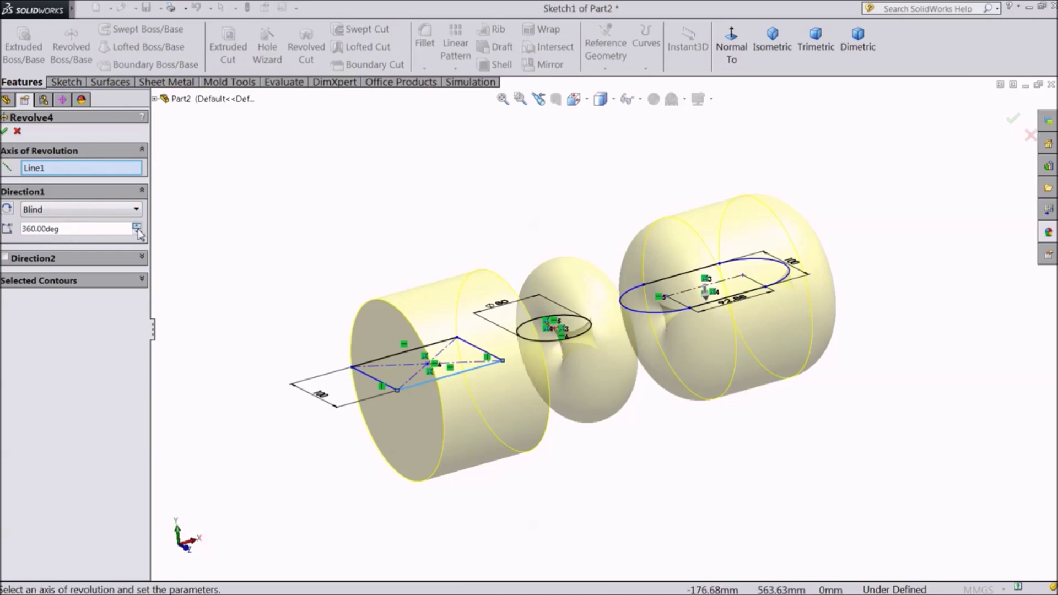
click(137, 232)
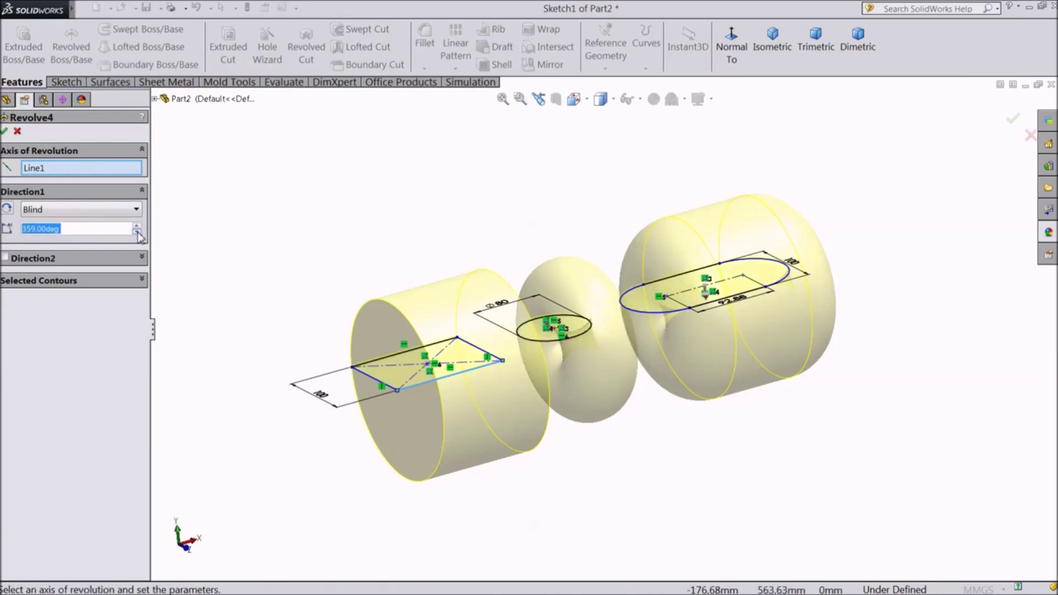
click(138, 231)
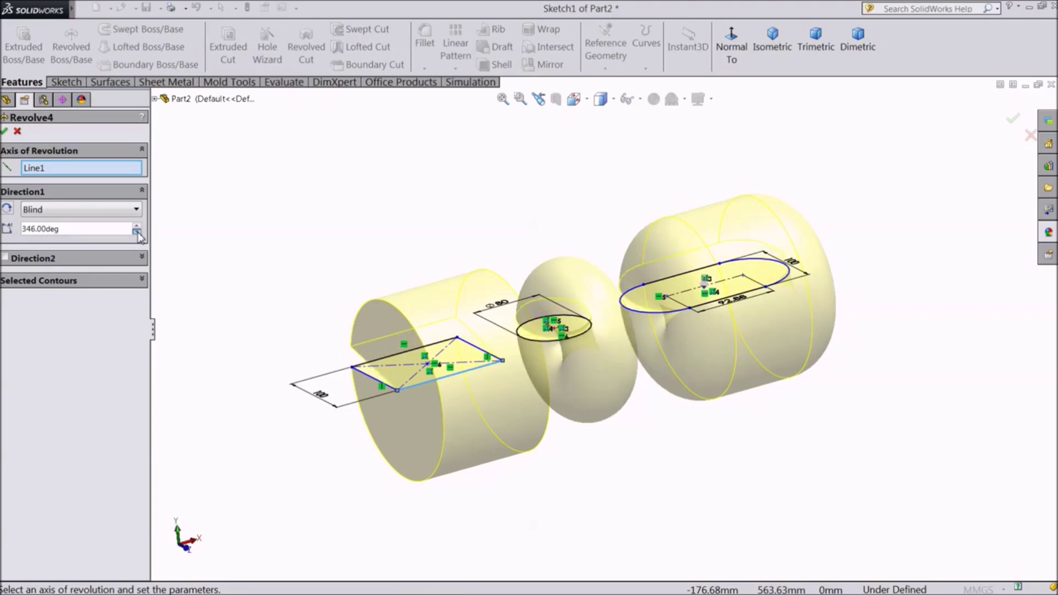
click(138, 232)
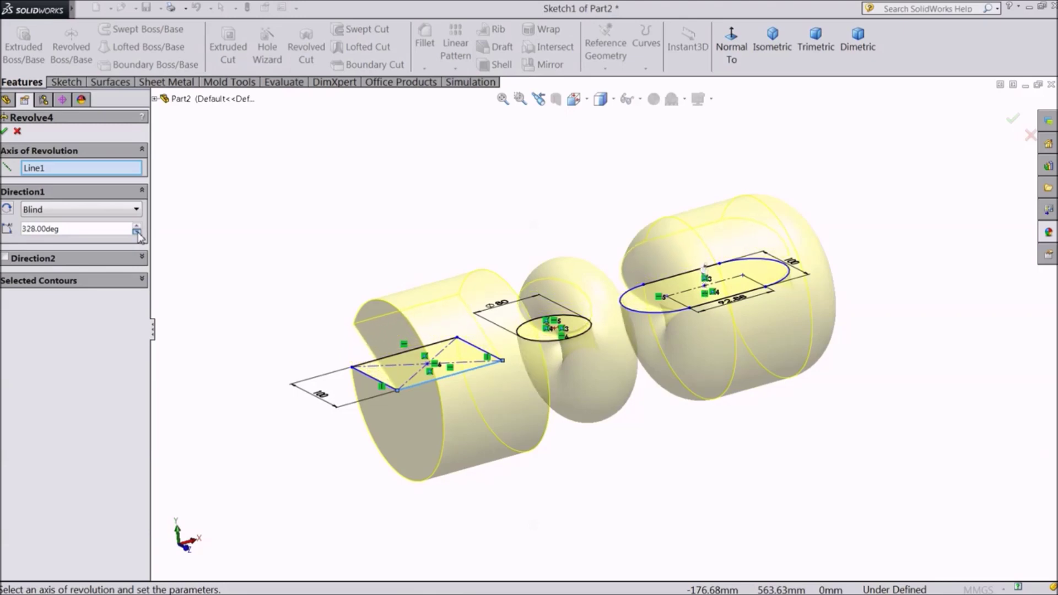
click(137, 232)
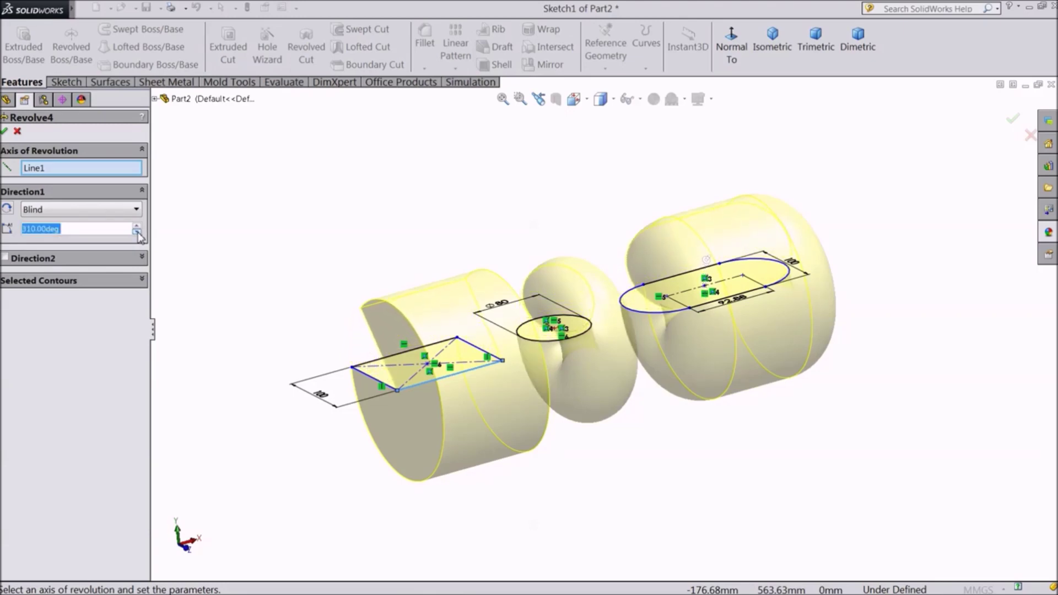
click(5, 131)
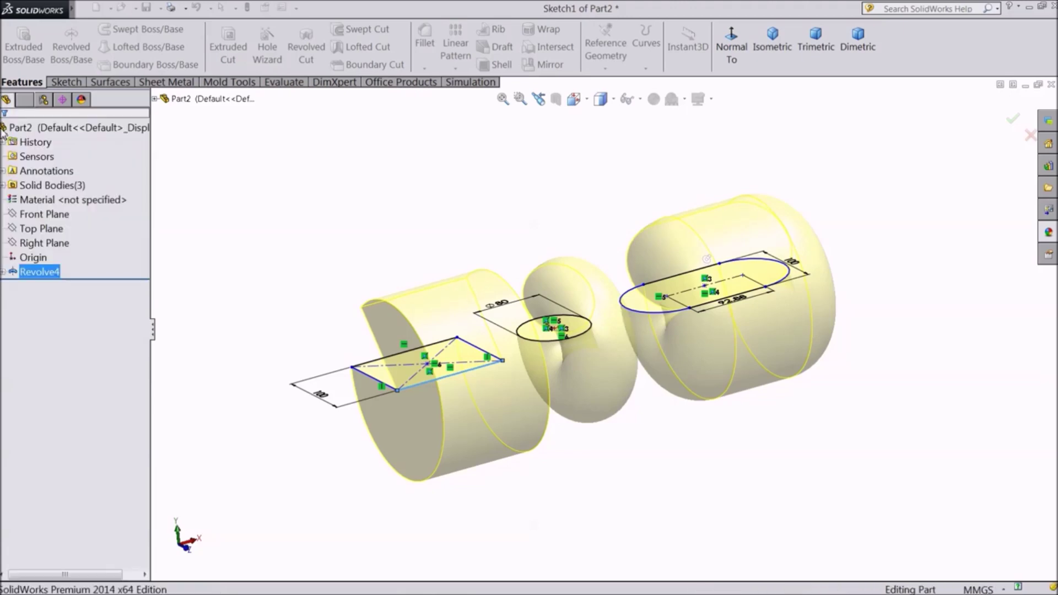
mouse_move(224, 259)
middle_down()
mouse_move(255, 241)
mouse_move(393, 256)
mouse_move(402, 206)
mouse_move(385, 309)
mouse_move(371, 313)
mouse_move(488, 339)
mouse_move(309, 439)
mouse_move(445, 440)
mouse_move(233, 430)
mouse_move(239, 455)
mouse_move(535, 439)
mouse_move(472, 418)
mouse_move(479, 472)
middle_up()
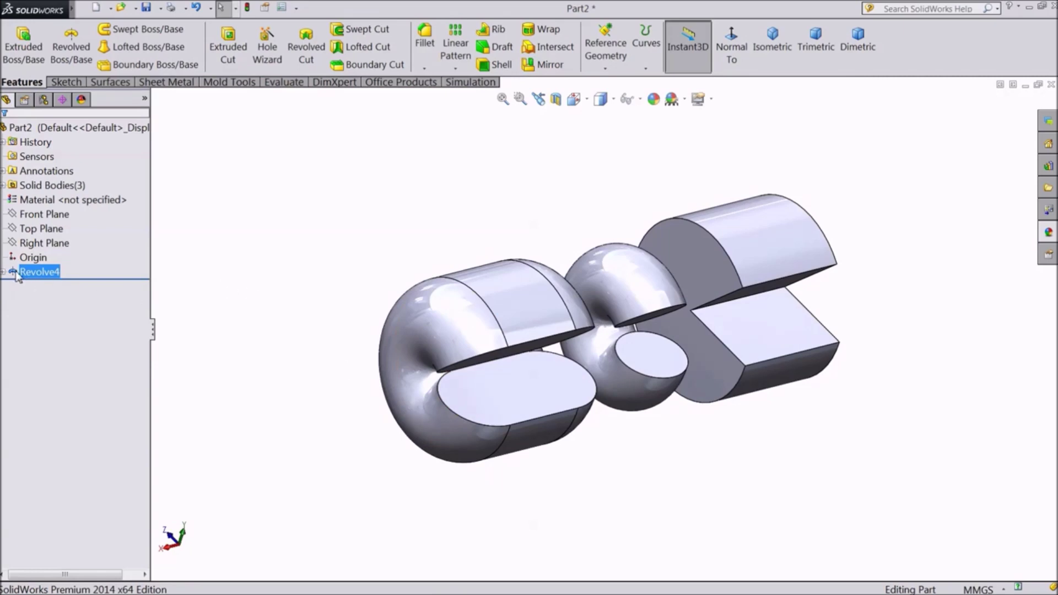
Edit the revolve feature so that only the slot region is used as the selected contour
click(27, 247)
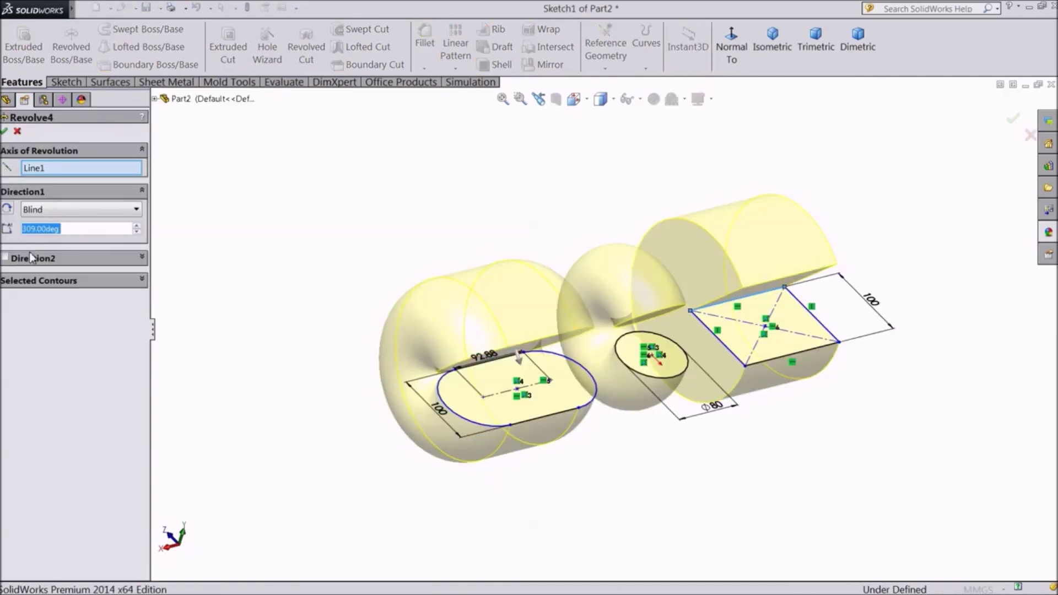
click(132, 282)
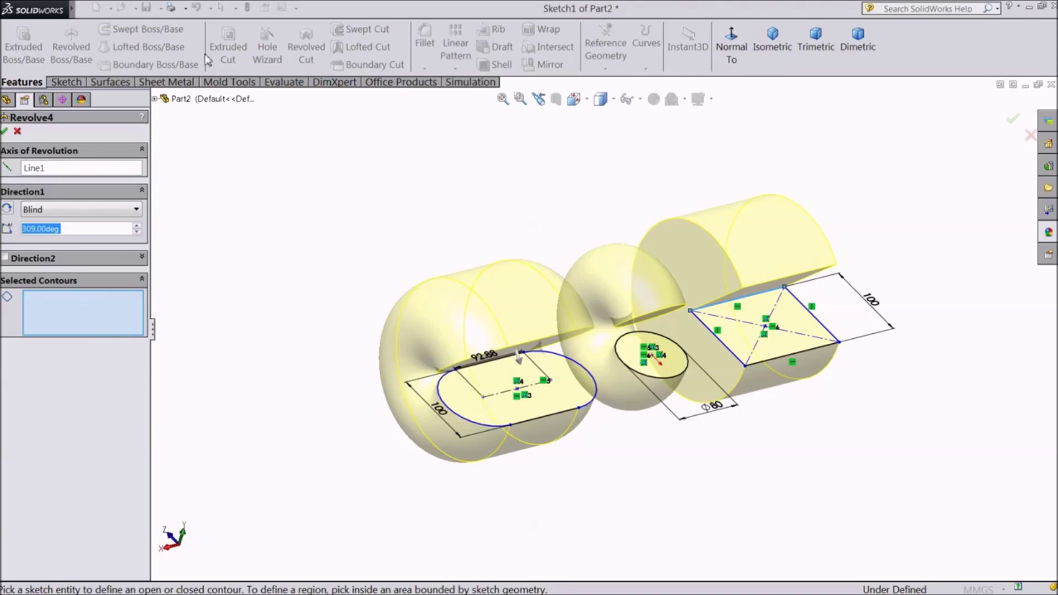
click(475, 422)
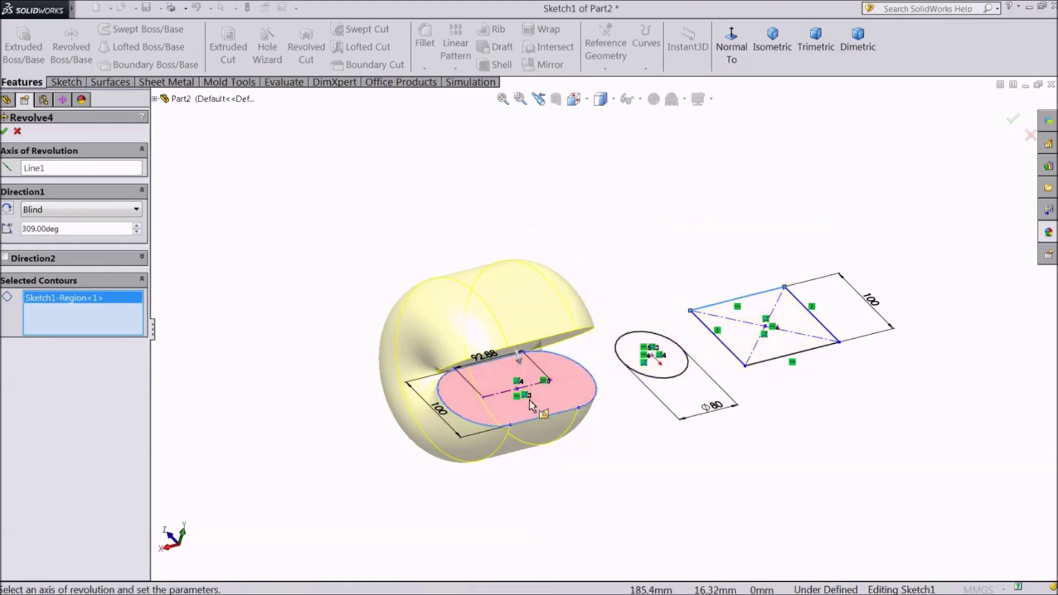
click(1012, 122)
middle_drag(719, 269, 716, 236)
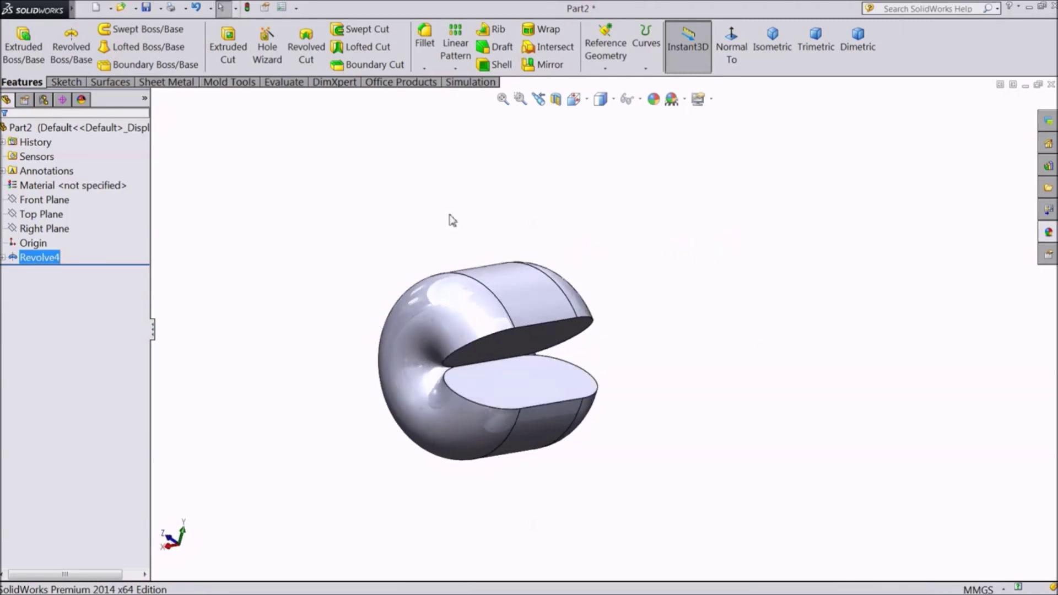
Edit the slot's revolve and set its Direction 1 angle to 360 degrees
click(16, 258)
click(23, 236)
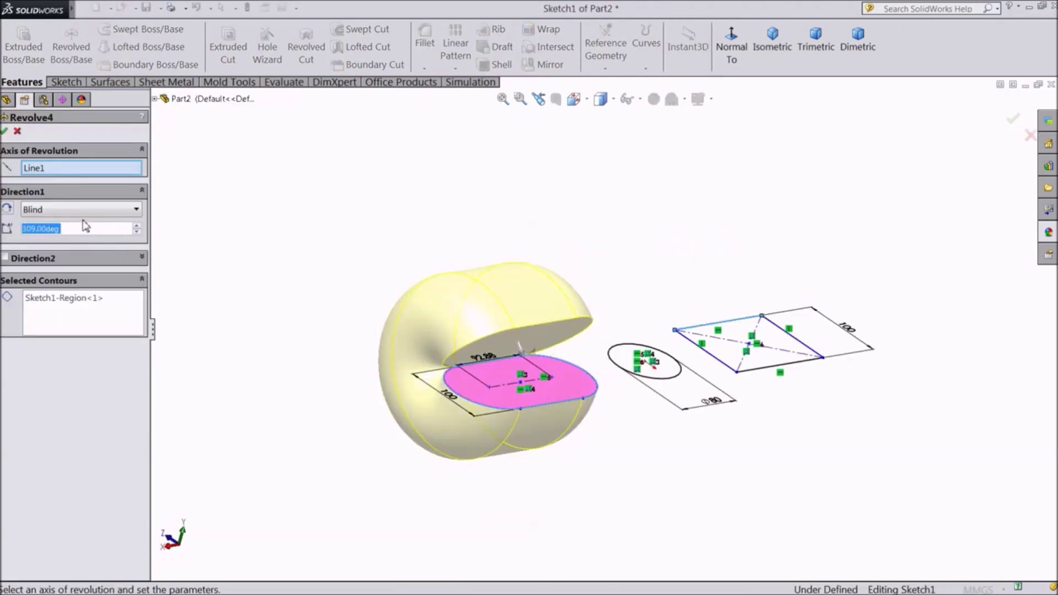
text(360.)
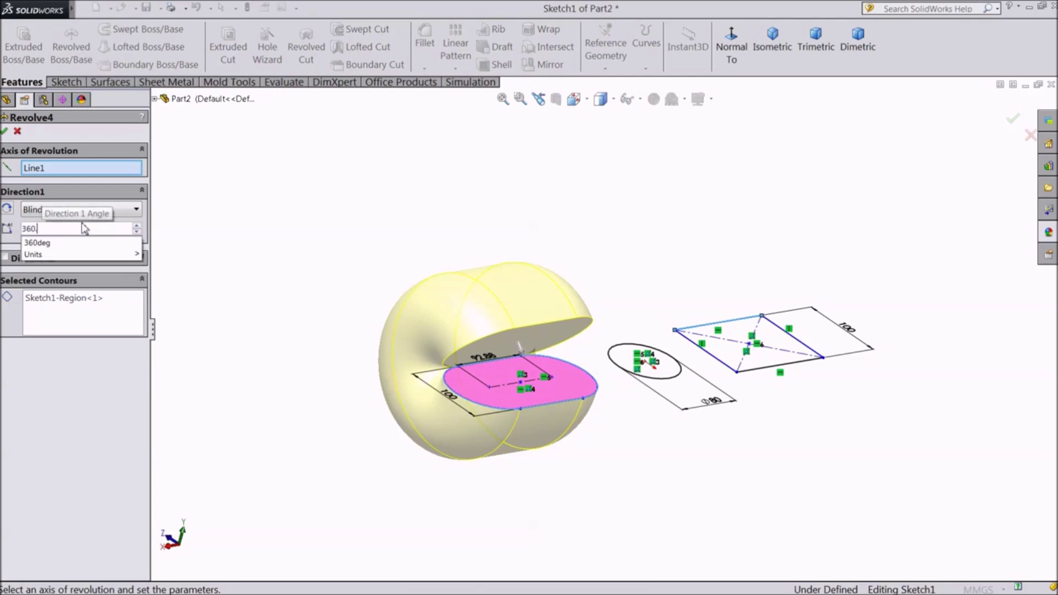
key(Return)
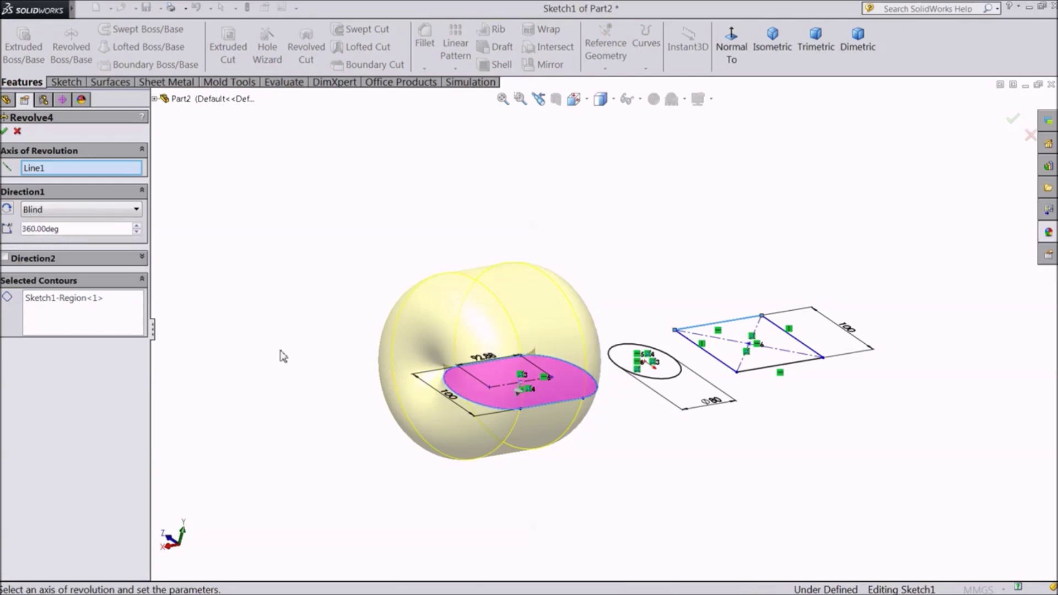
click(4, 131)
middle_drag(288, 252, 260, 278)
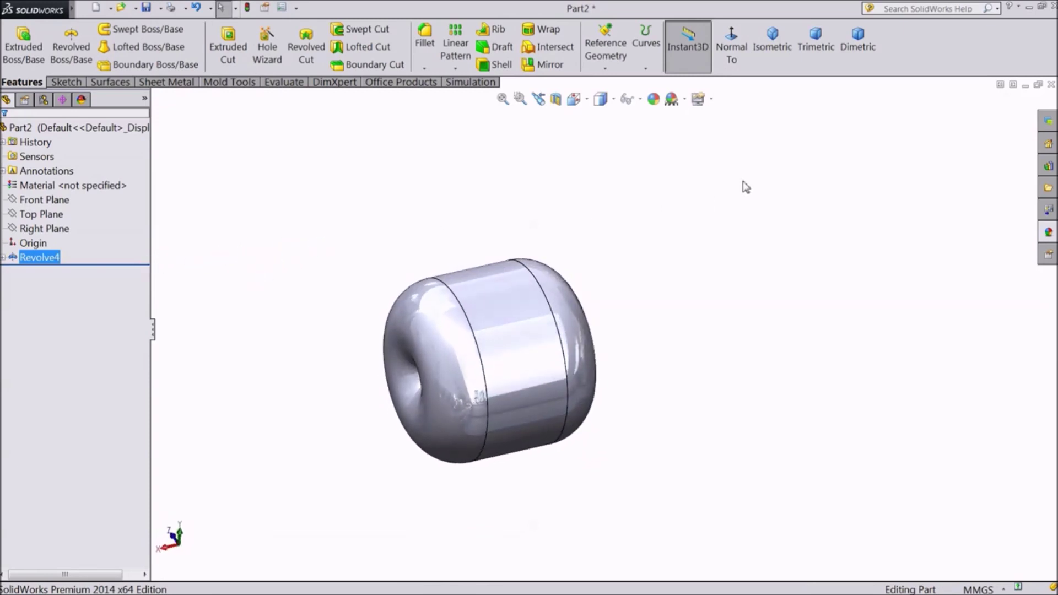
Edit the revolve feature and add the circle and rectangle regions to its selected contours
click(13, 263)
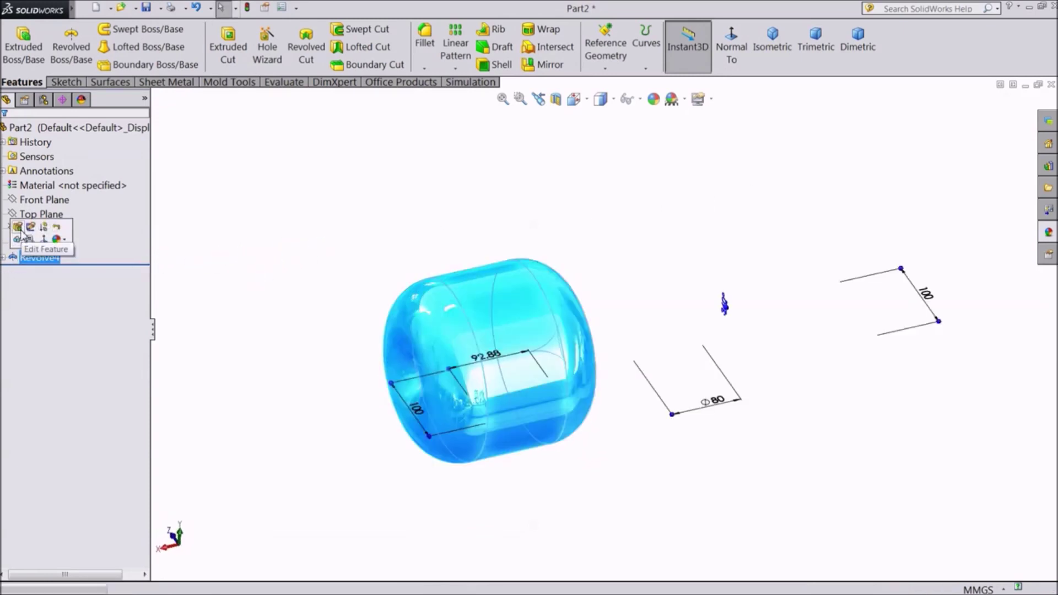
click(19, 230)
click(84, 306)
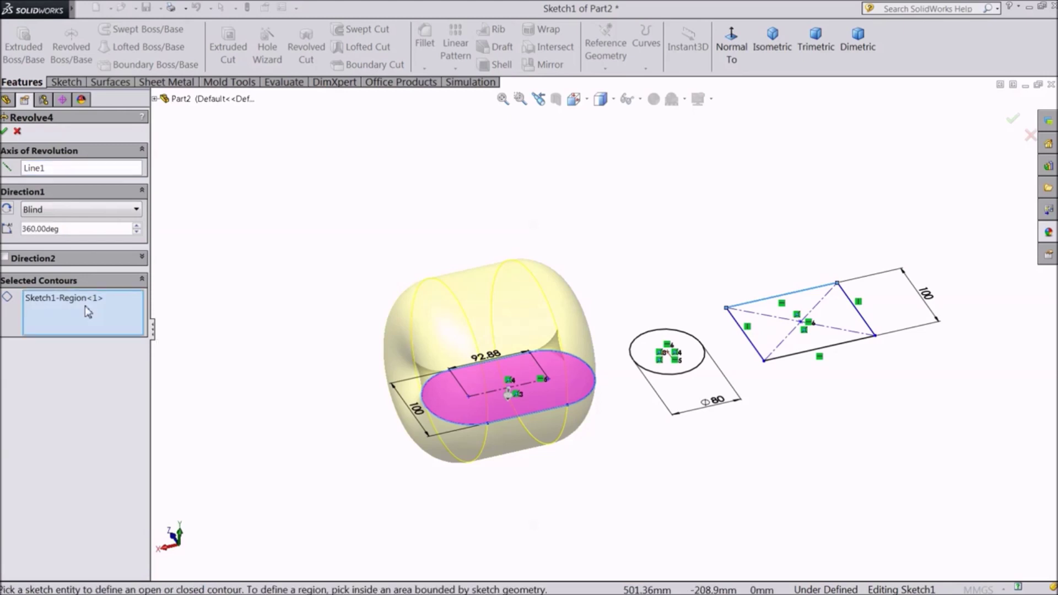
click(684, 372)
click(799, 341)
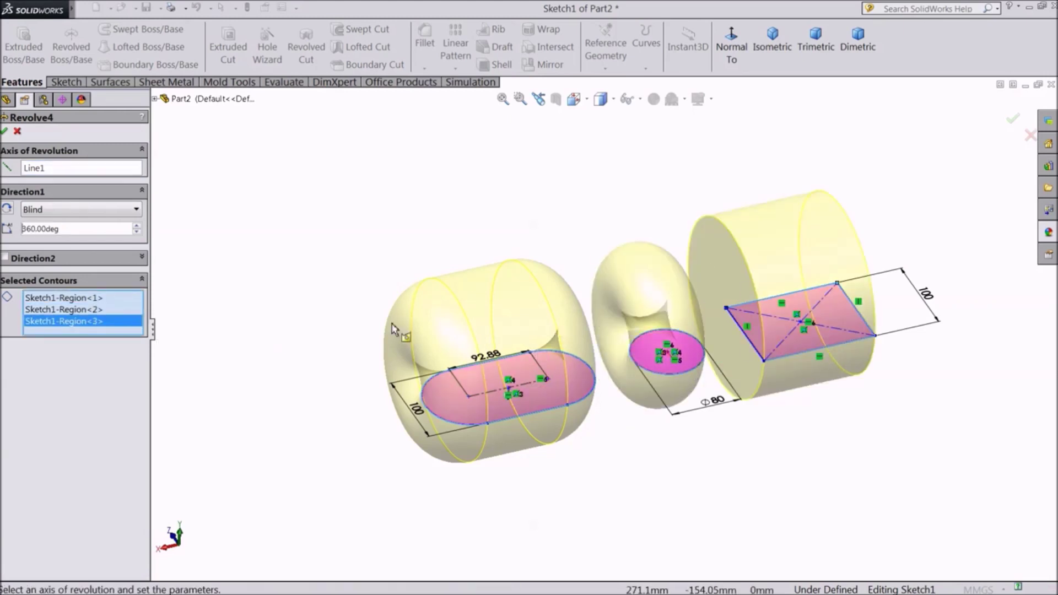
click(4, 131)
middle_drag(266, 285, 346, 307)
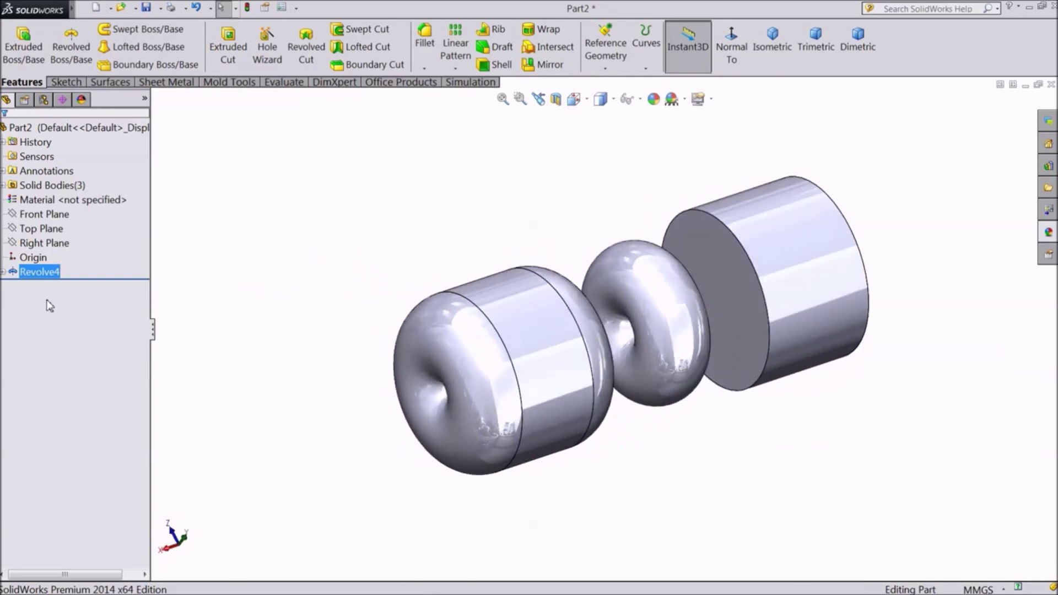
Delete the revolve feature while keeping its underlying sketch
click(13, 274)
right_click(19, 275)
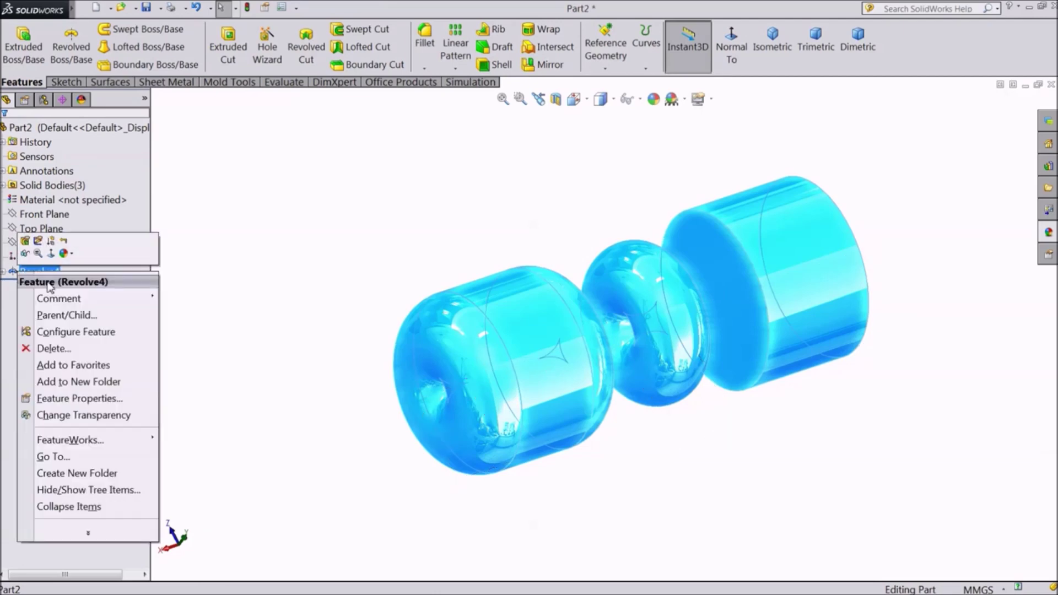
click(60, 346)
click(616, 215)
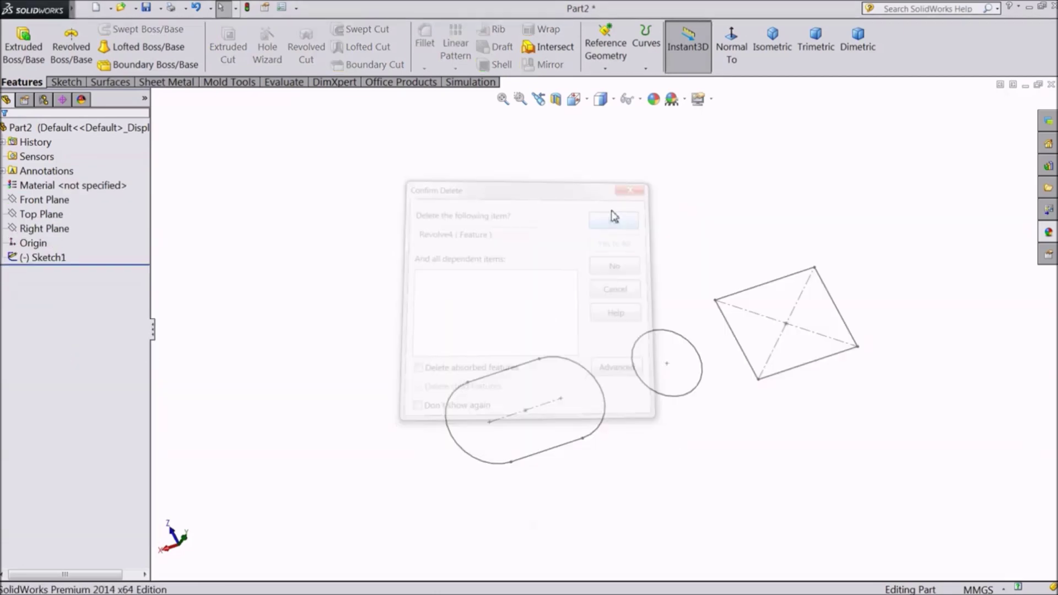
Start a 360-degree revolve of Sketch1 about the rectangle's short edge farthest from the circle
mouse_move(722, 431)
middle_down()
mouse_move(461, 406)
mouse_move(500, 553)
middle_up()
mouse_move(623, 229)
middle_down()
mouse_move(604, 346)
mouse_move(583, 347)
mouse_move(689, 368)
middle_up()
click(42, 258)
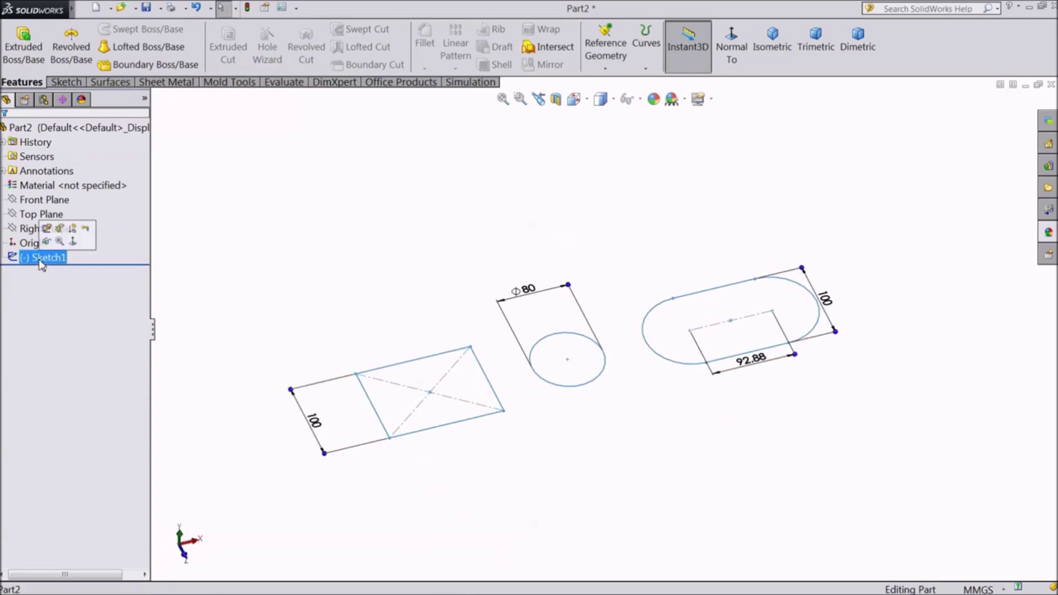
click(62, 50)
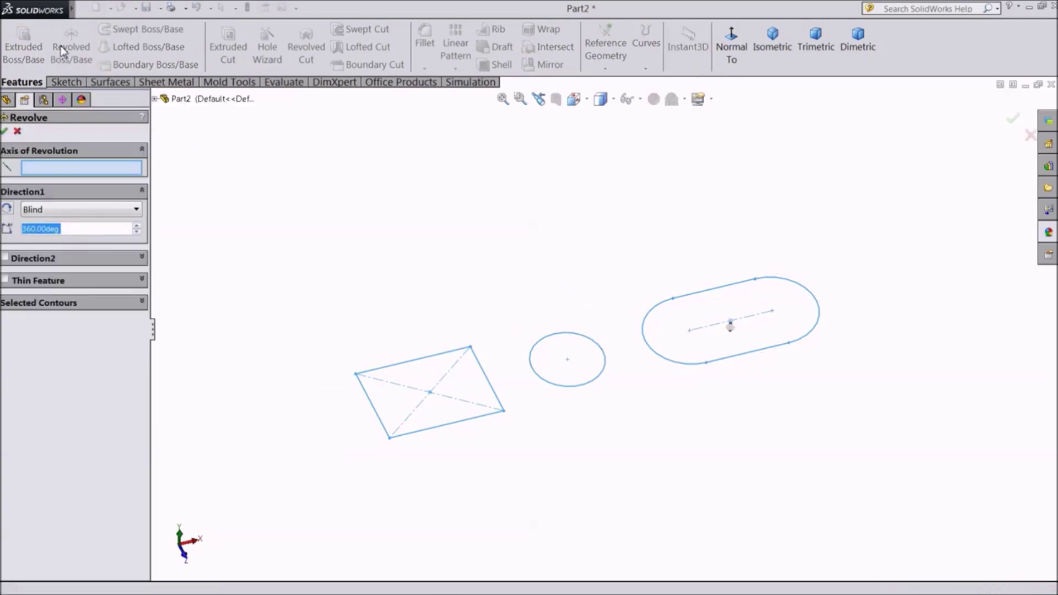
click(373, 414)
scroll(378, 413, up, 5)
mouse_move(557, 422)
middle_down()
mouse_move(622, 454)
mouse_move(602, 438)
middle_up()
scroll(552, 384, down, 2)
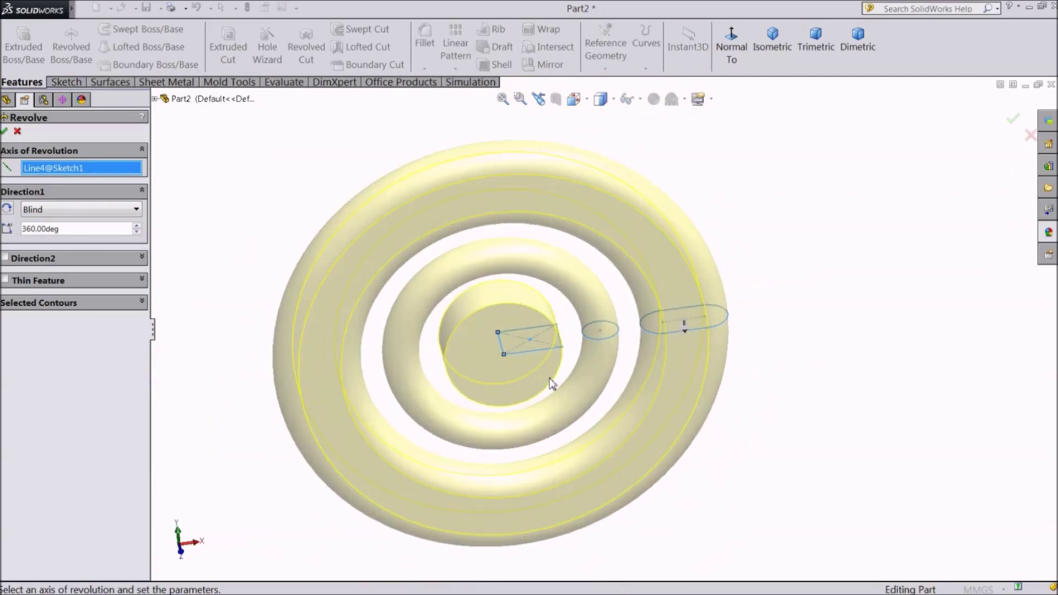
middle_drag(804, 450, 815, 410)
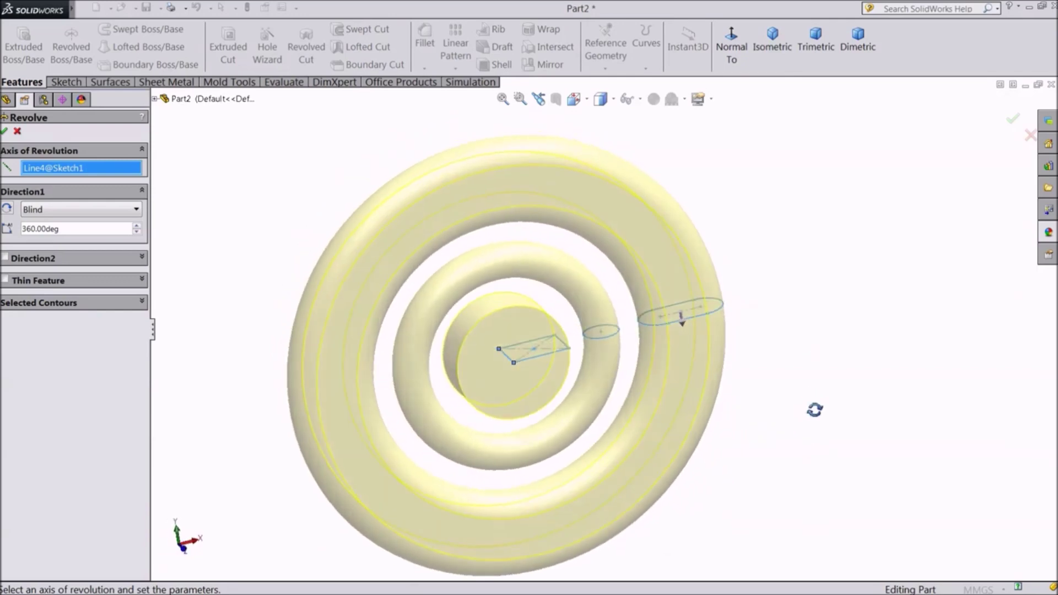
Reduce the revolve's Direction 1 angle to 322 degrees
click(137, 232)
drag(136, 232, 137, 232)
mouse_move(676, 267)
middle_down()
mouse_move(671, 241)
mouse_move(655, 270)
middle_up()
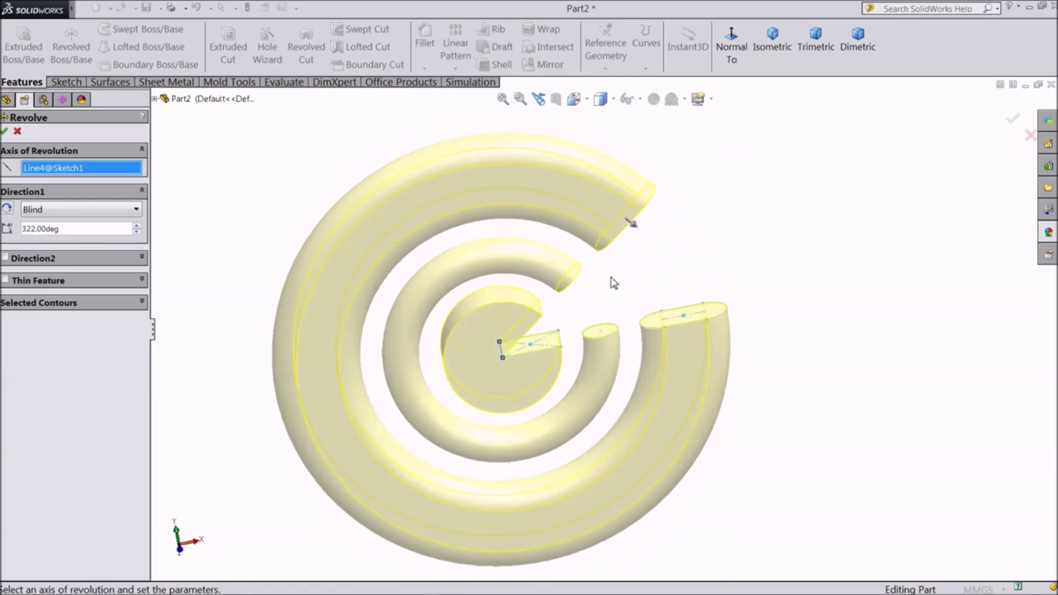
Make the revolve a One-Direction thin feature 10 mm thick and reverse its wall direction
click(6, 281)
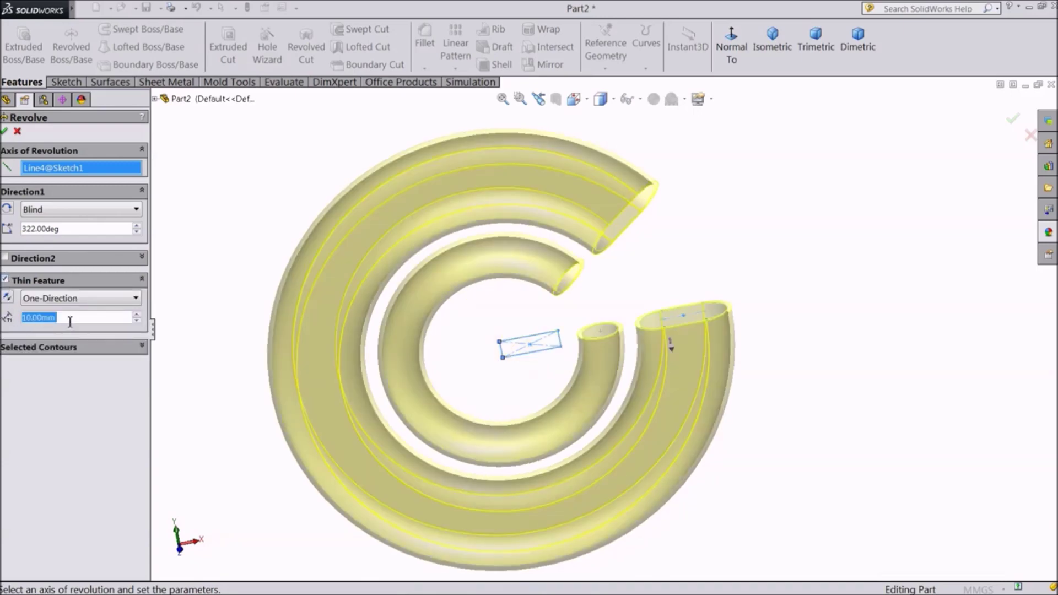
scroll(450, 427, down, 1)
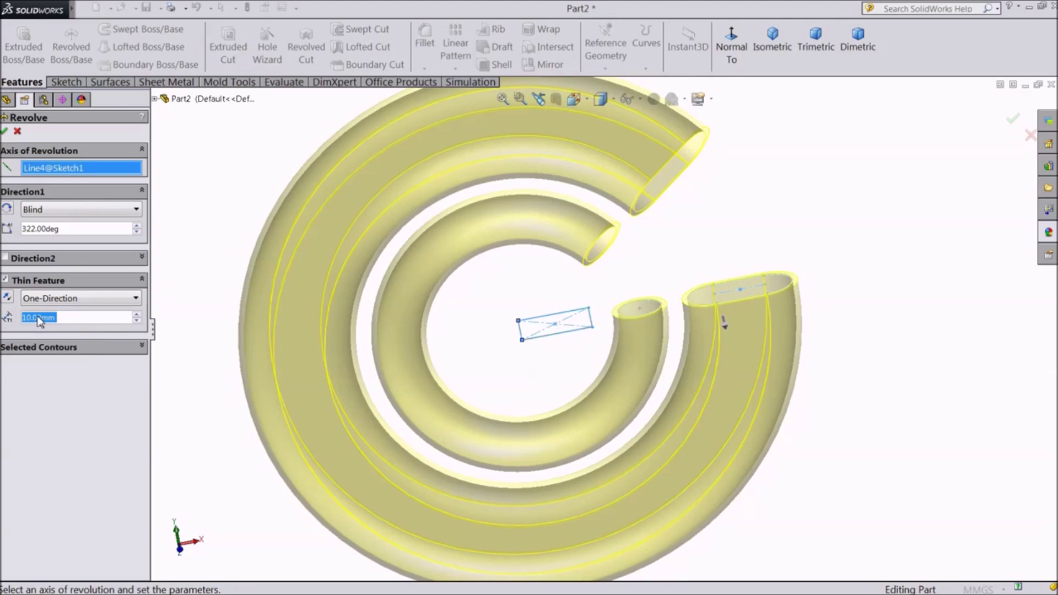
click(9, 300)
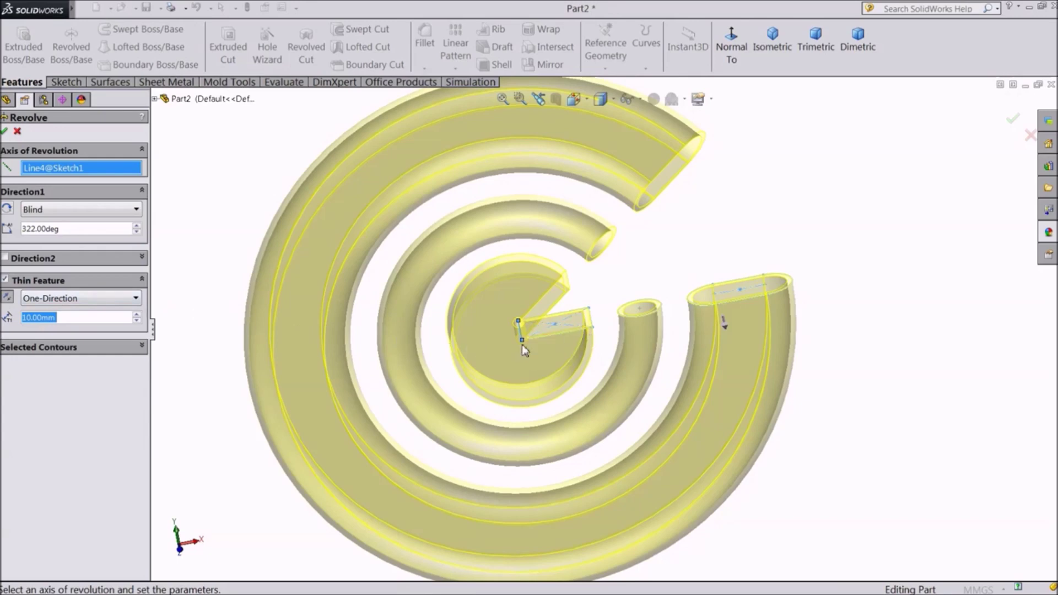
scroll(551, 342, down, 3)
scroll(625, 325, down, 2)
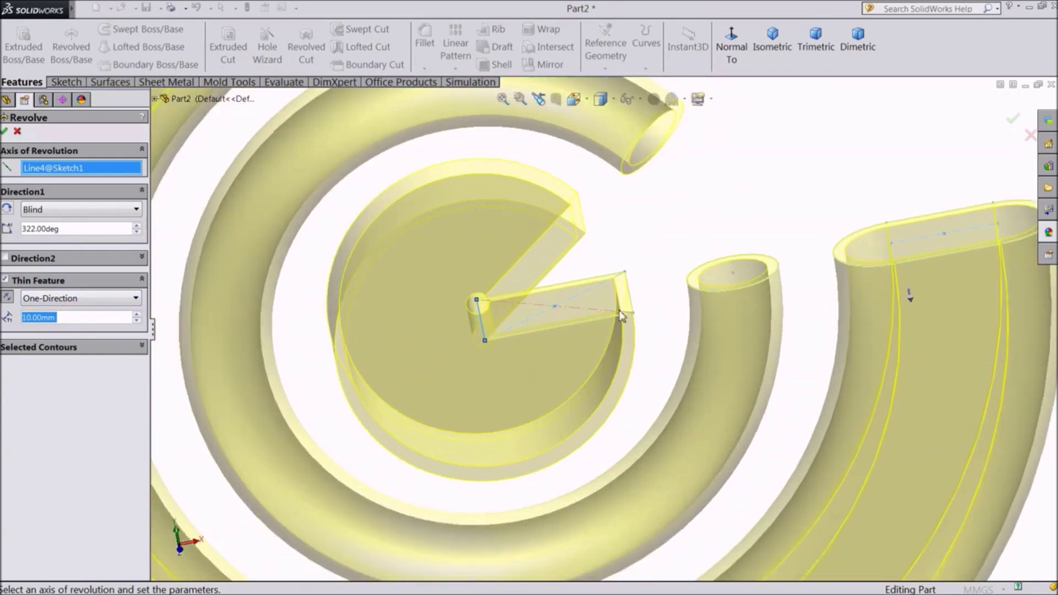
Reverse the thin feature's wall direction, flip it back again, and accept the 322-degree thin revolve
scroll(628, 320, up, 3)
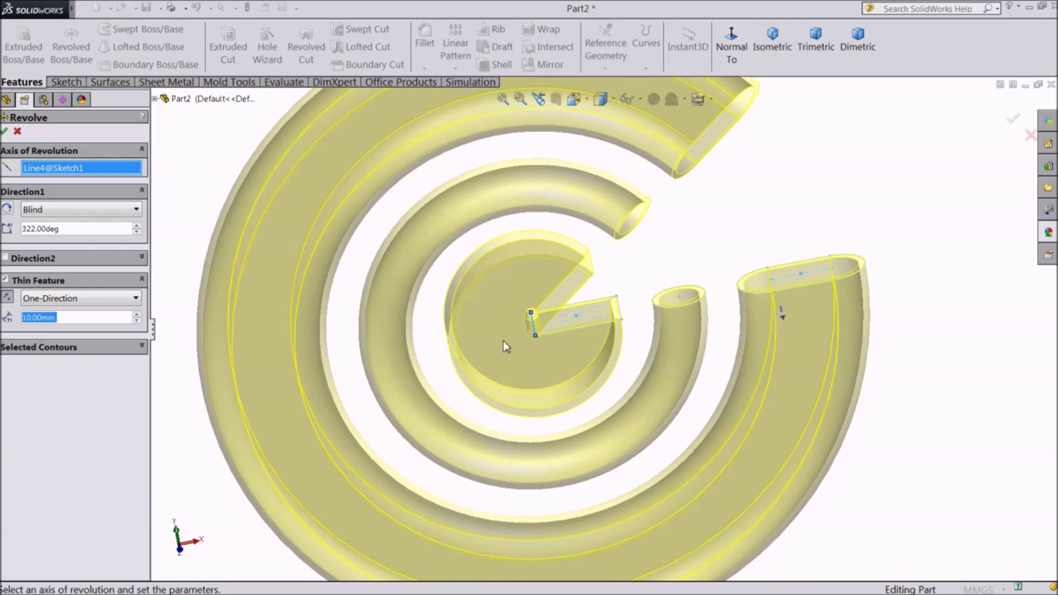
click(7, 298)
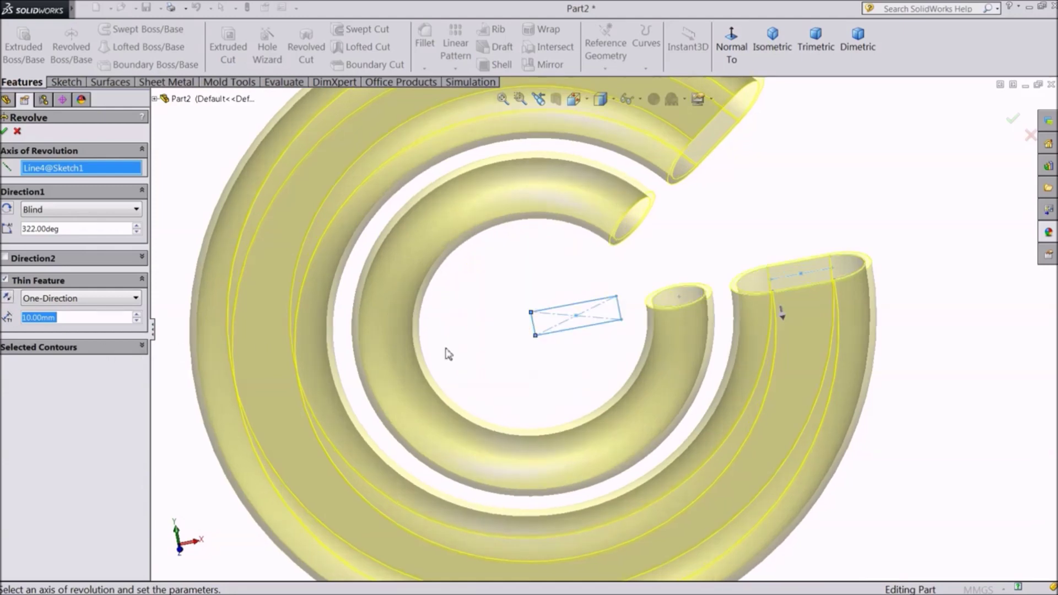
scroll(558, 313, up, 2)
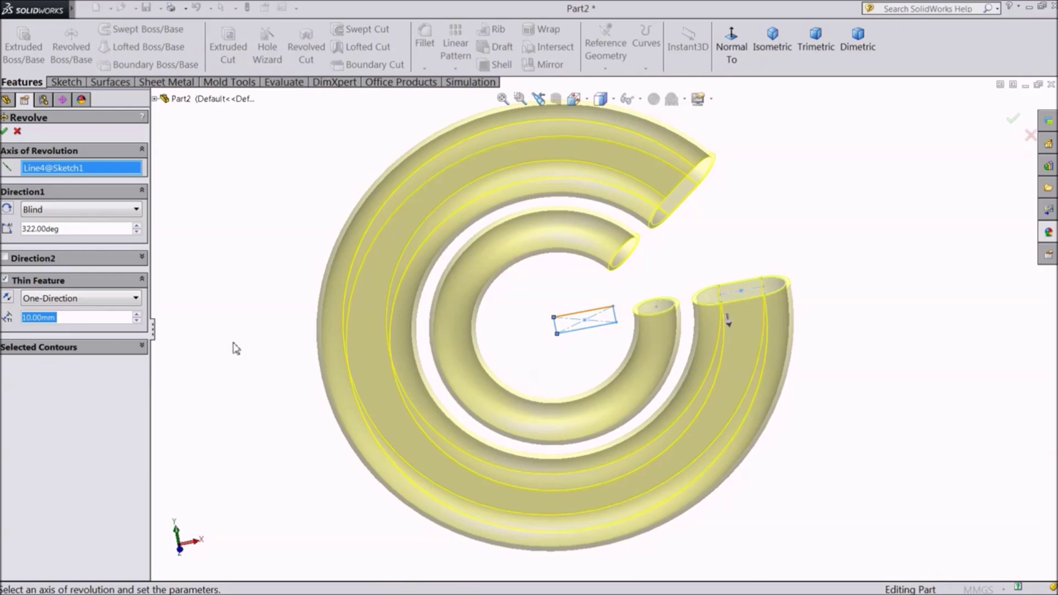
click(8, 298)
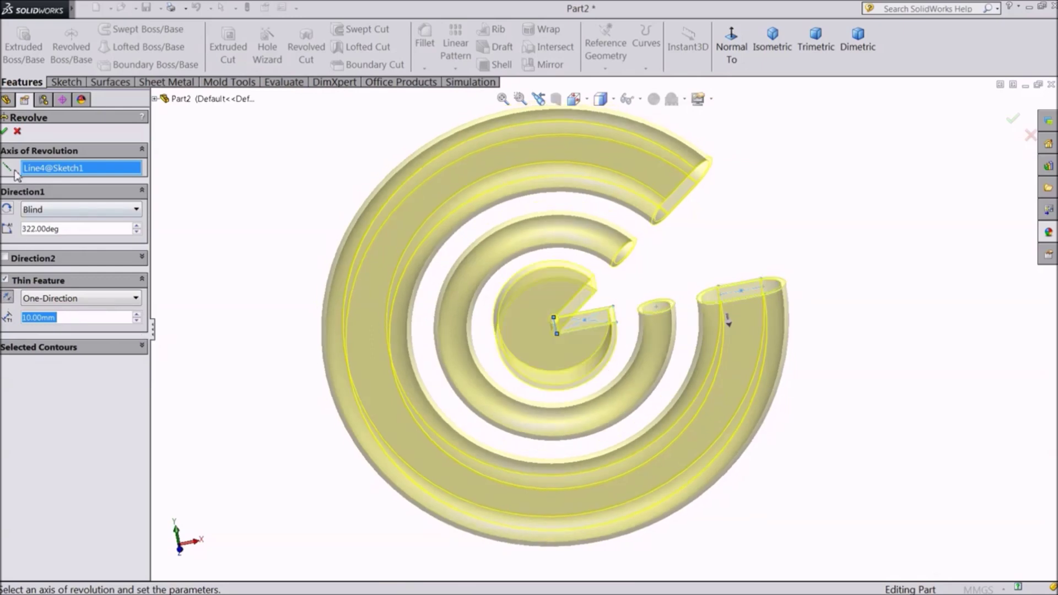
click(4, 131)
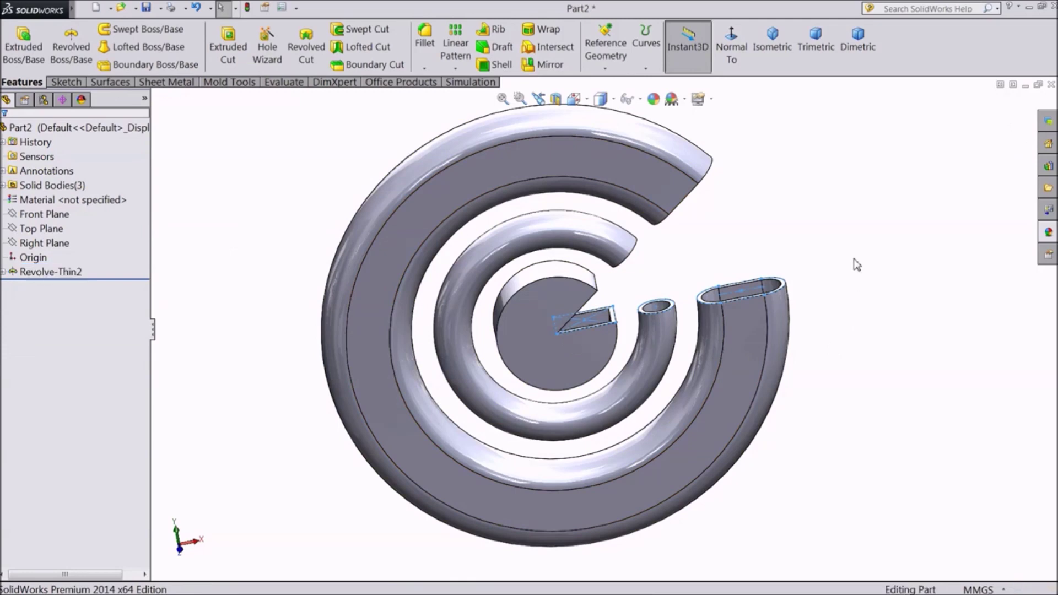
Edit the thin revolve feature, setting its Direction 1 angle to 360 degrees and its wall thickness to 10 mm
middle_drag(838, 252, 794, 268)
click(33, 272)
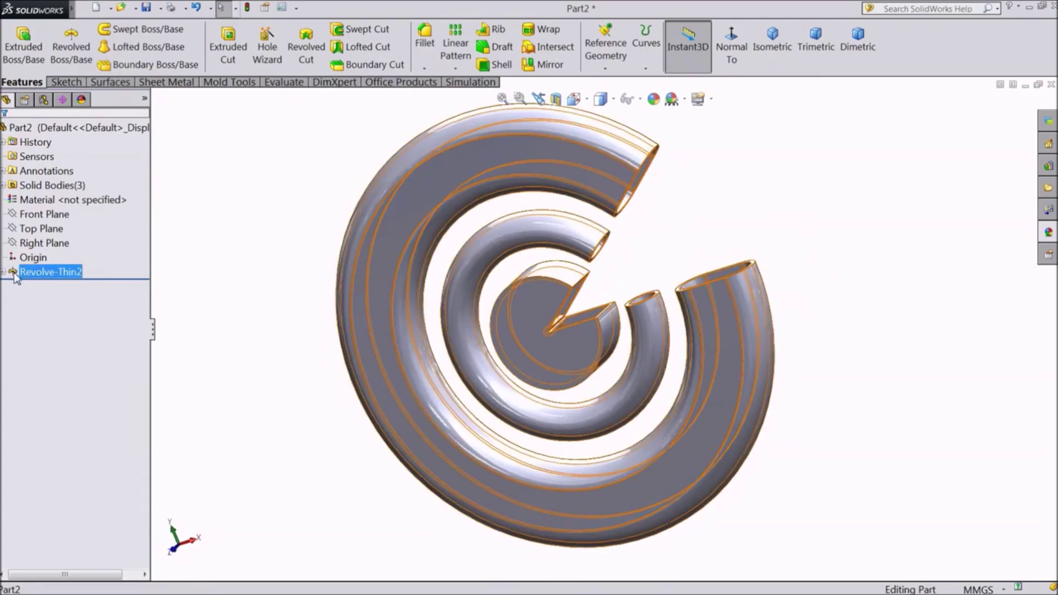
click(22, 242)
click(22, 241)
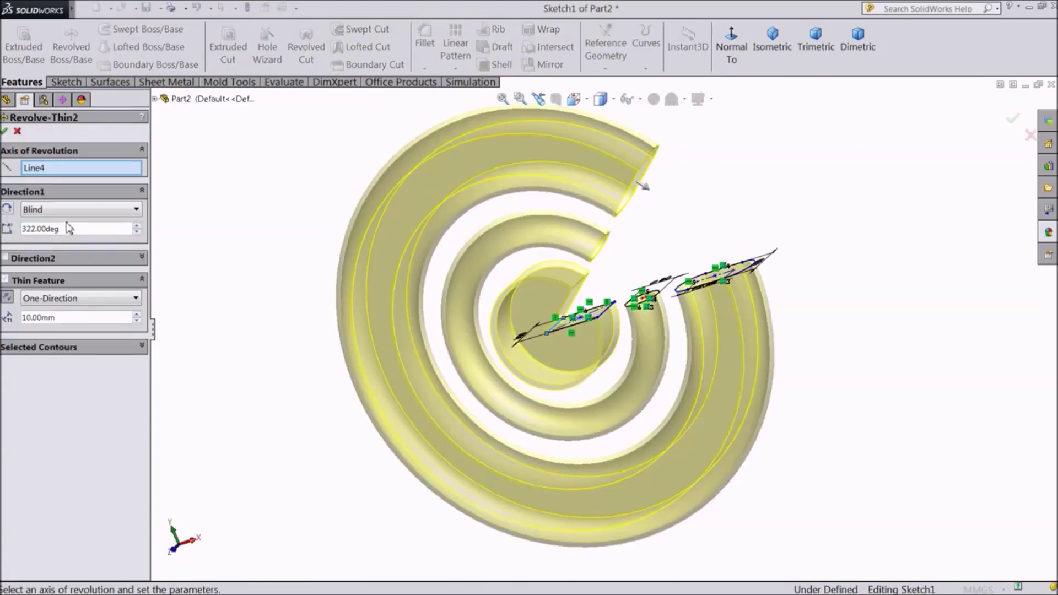
drag(111, 228, 12, 226)
text(360)
key(Return)
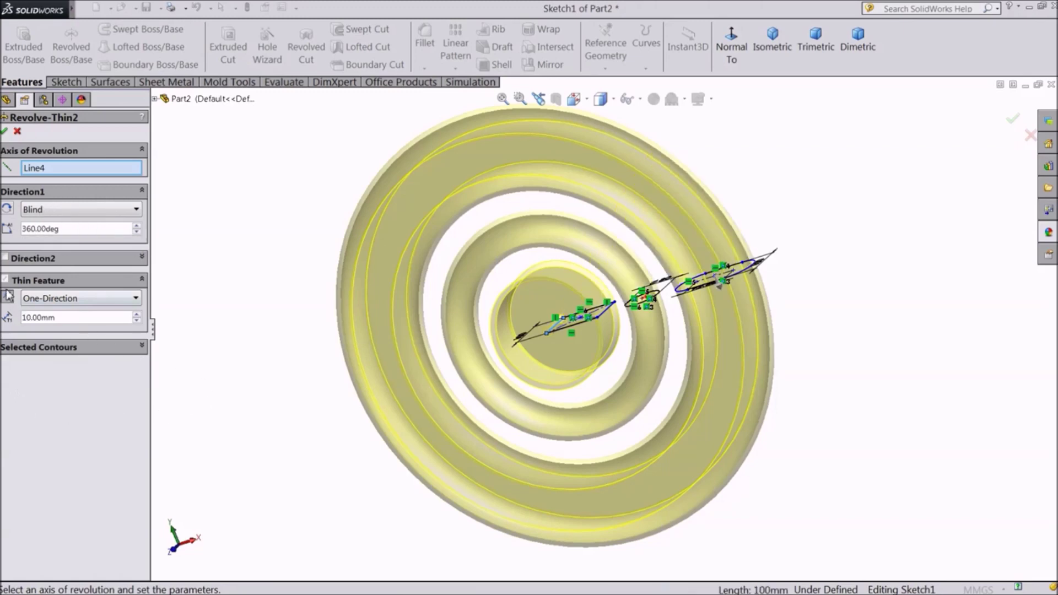
drag(62, 322, 7, 315)
text(10)
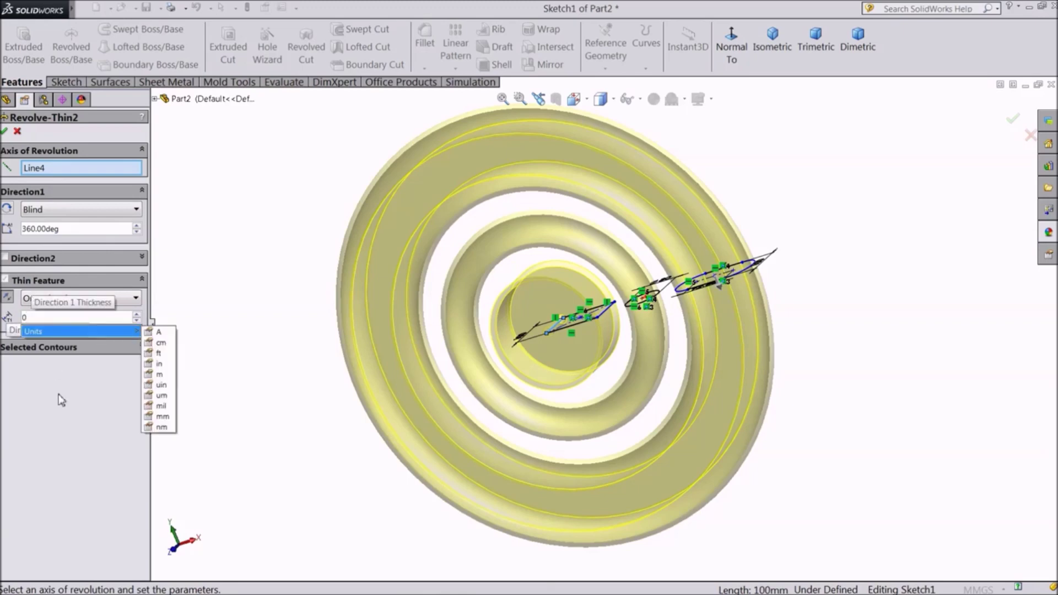
Restrict the thin revolve to the slot and rectangle contours of Sketch1, leaving out the circle, and accept the edited feature
click(66, 348)
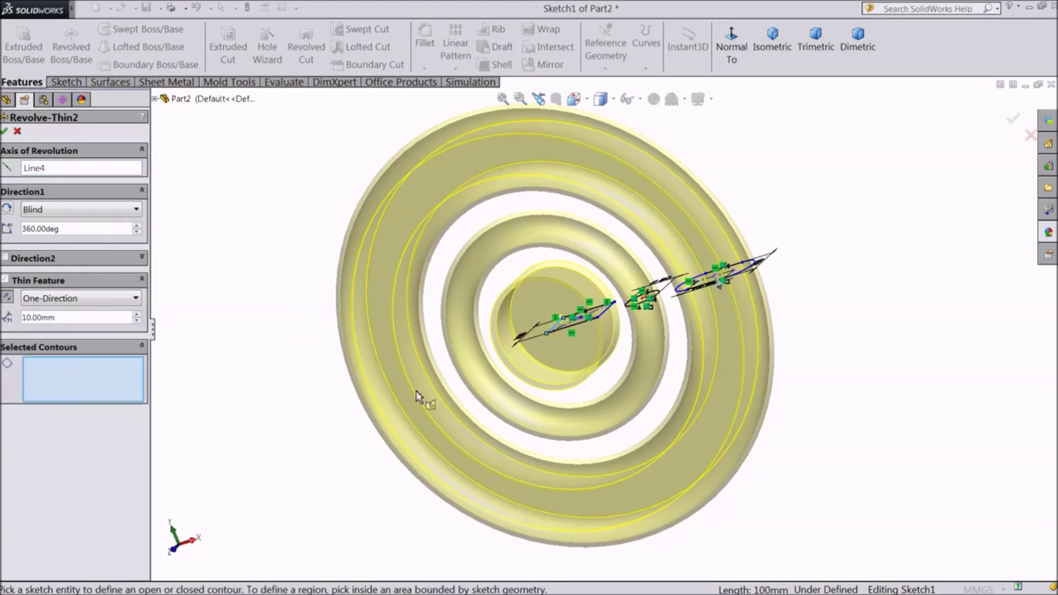
click(683, 285)
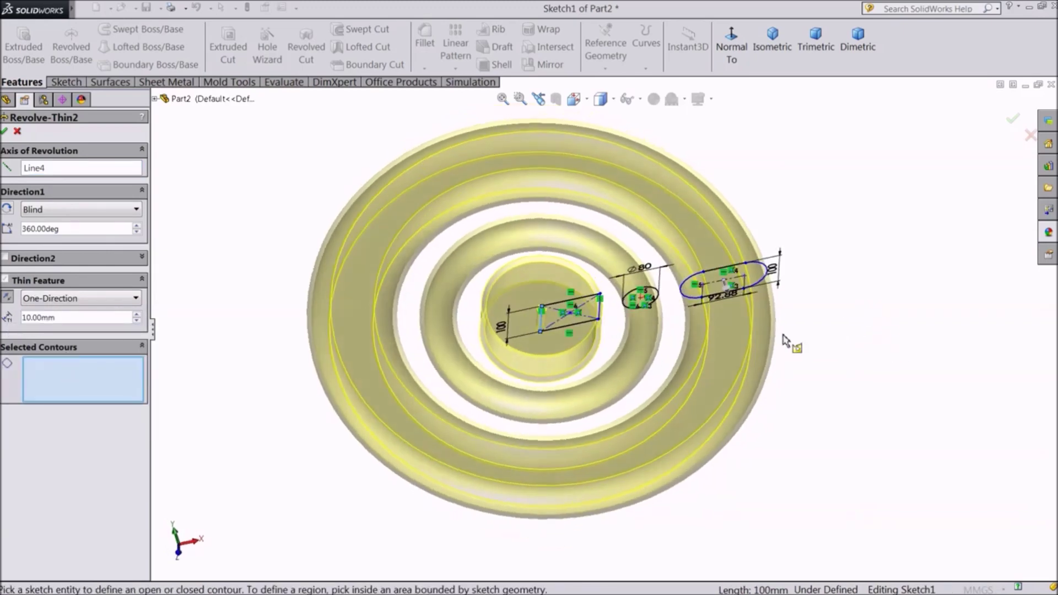
click(590, 324)
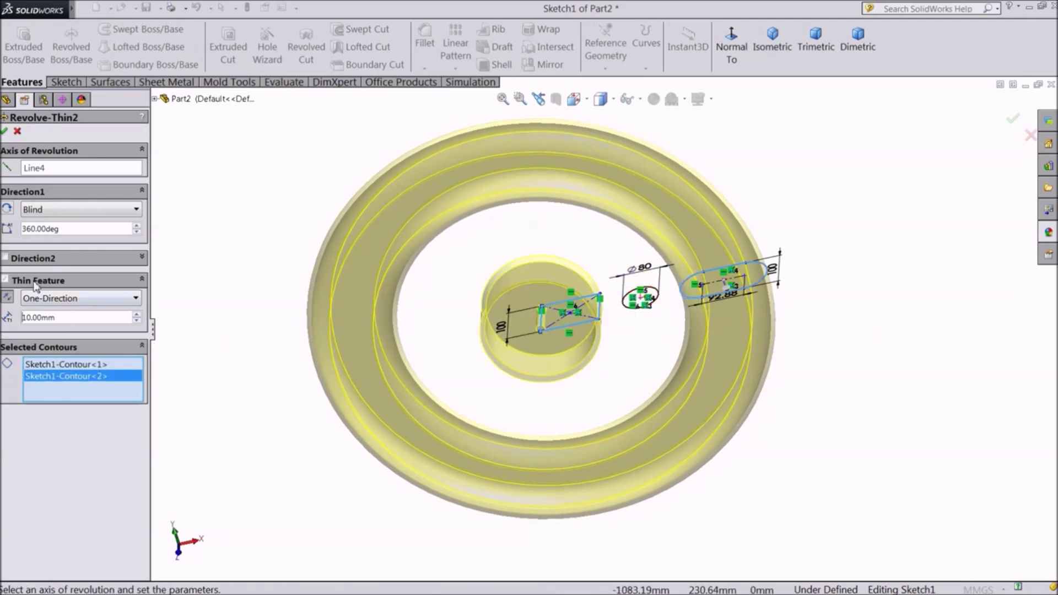
click(6, 131)
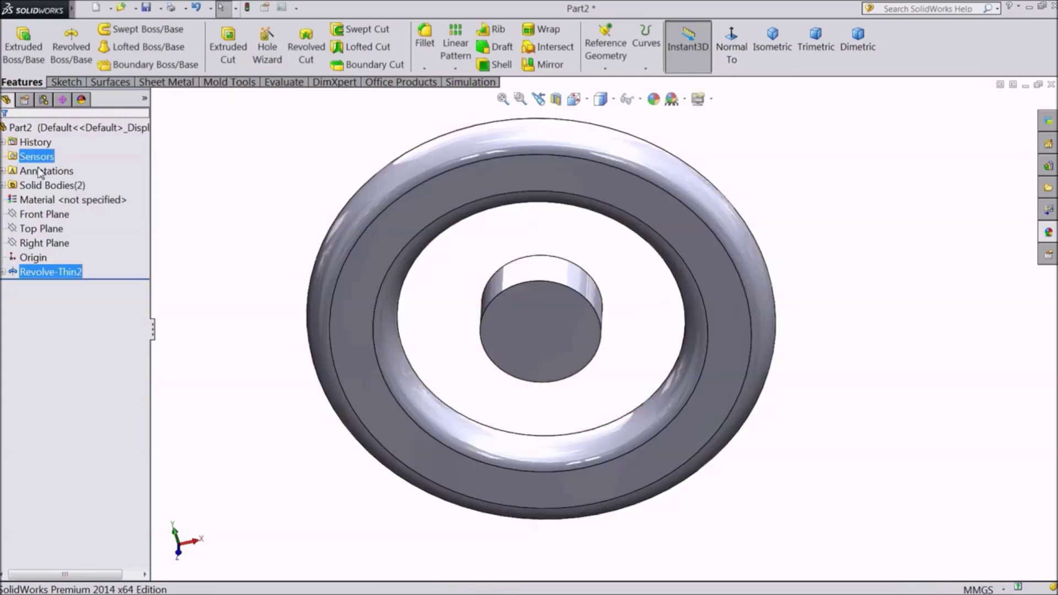
middle_drag(319, 307, 318, 264)
middle_drag(319, 265, 441, 282)
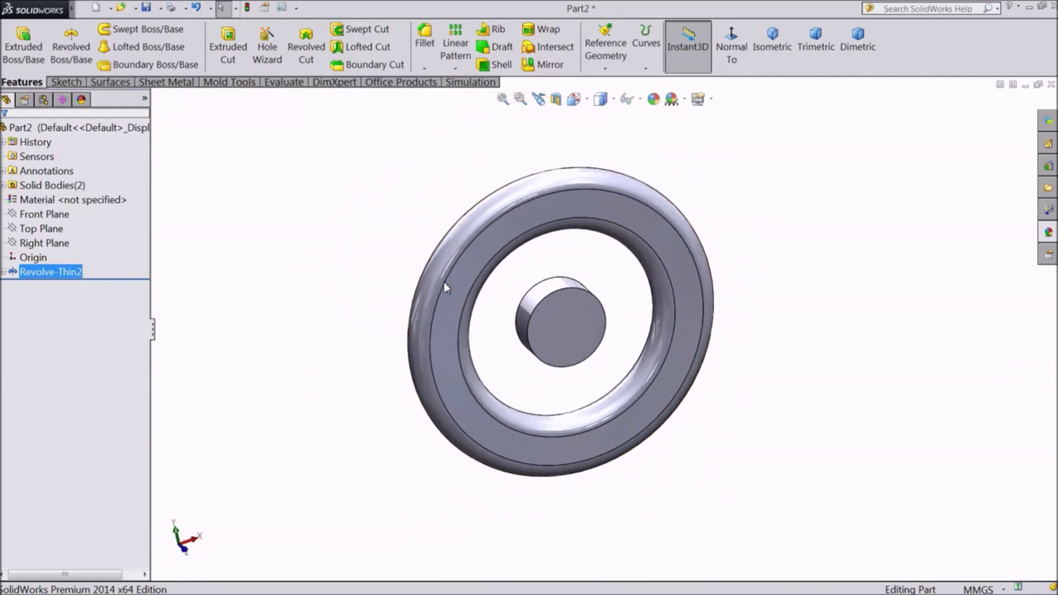